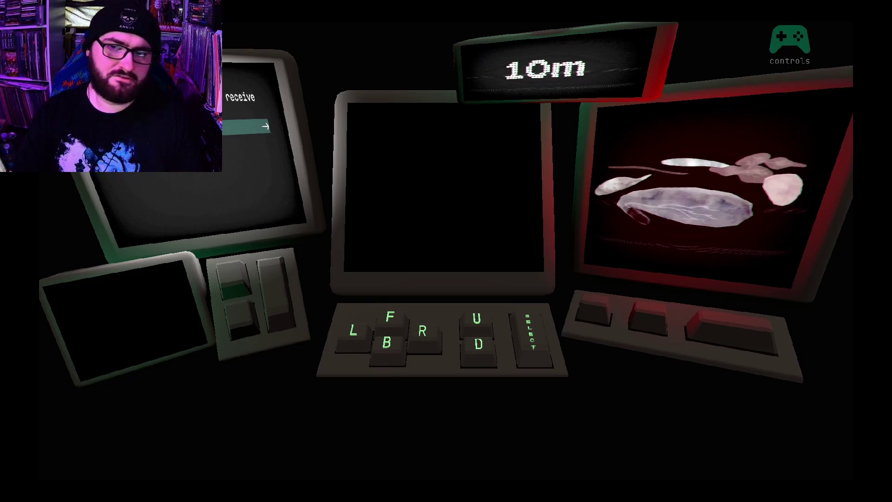
- Advance the opening radio check and highlight the reply 'everything is fine'
key("Return")
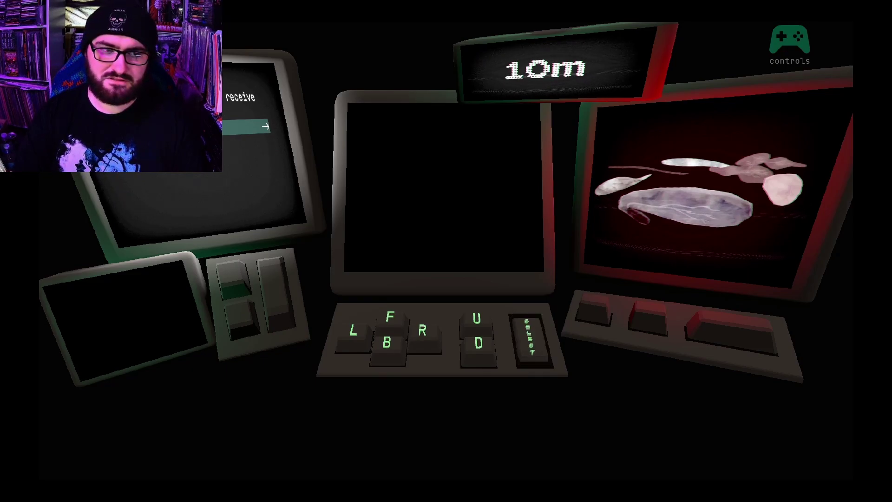
key("Down")
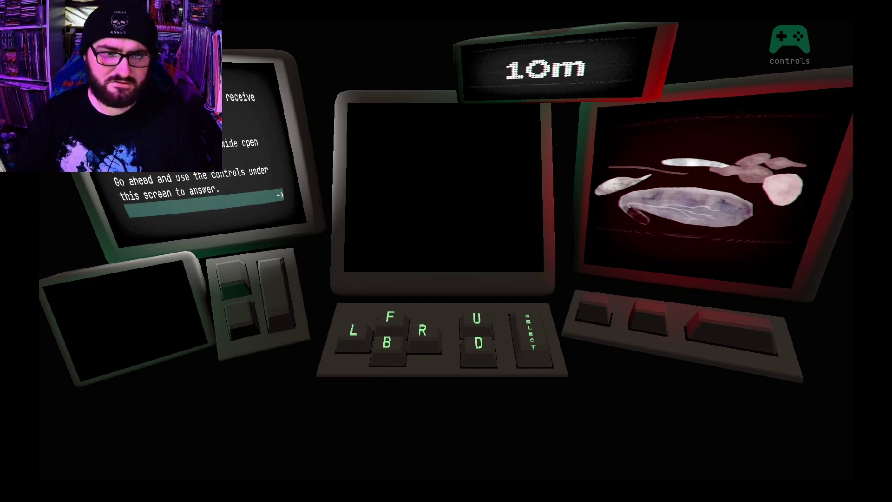
key("Down")
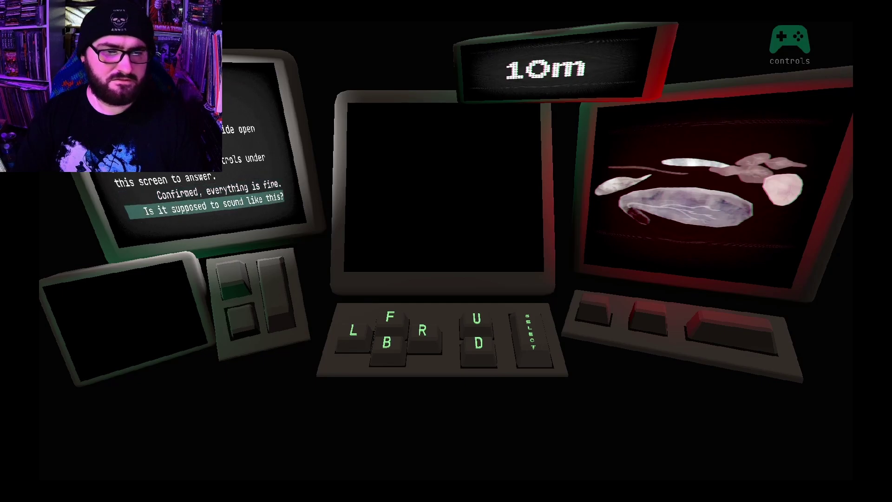
key("Up")
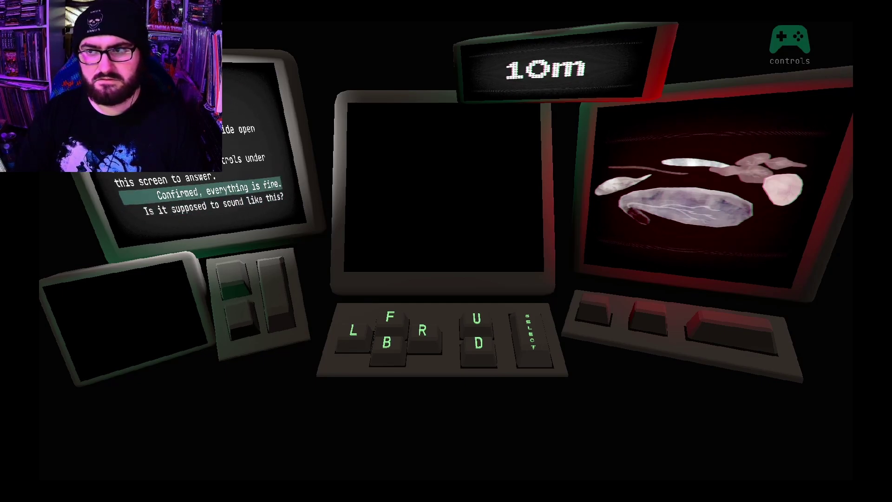
- View and dismiss the controls overlay, then answer 'Confirmed, everything is fine.'
key("Escape")
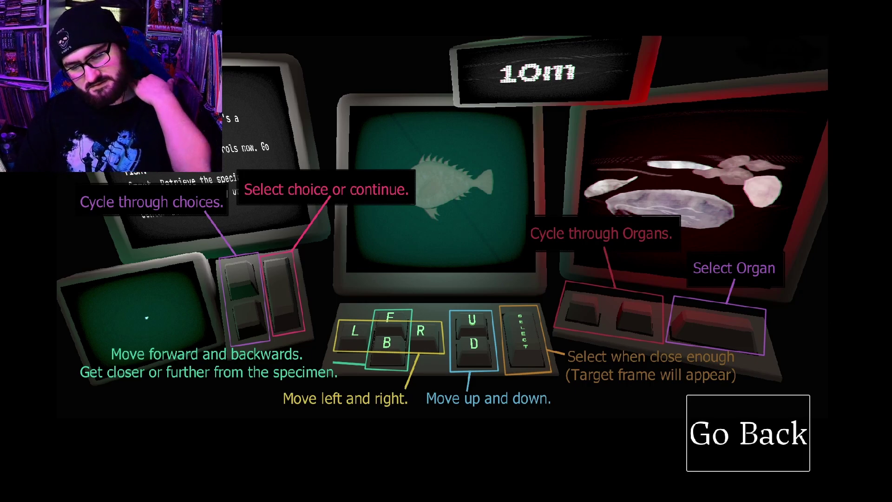
key("Return")
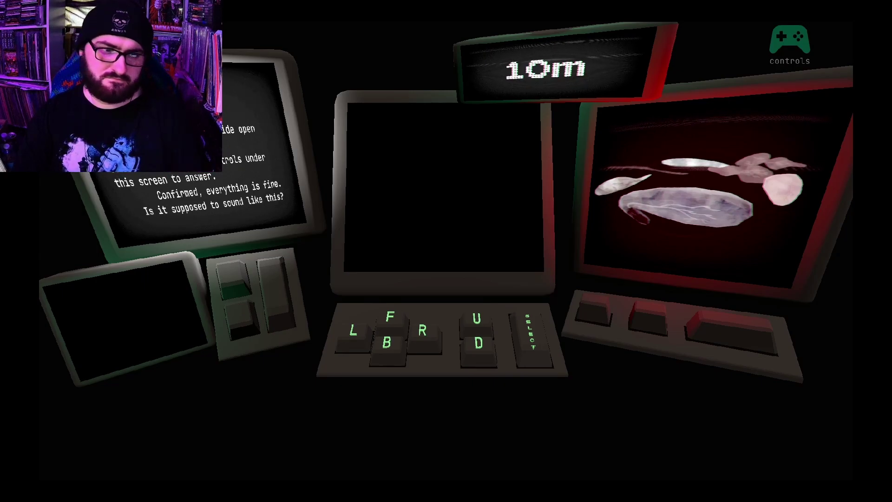
key("Down")
key("Up")
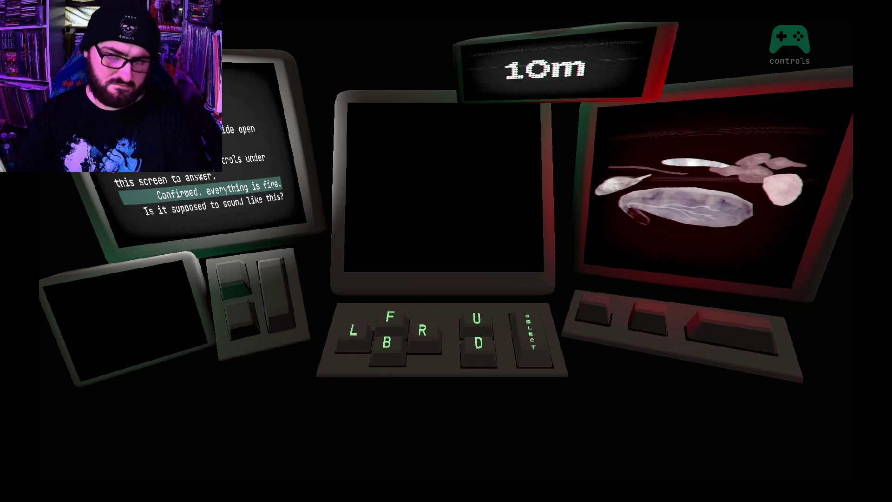
key("Return")
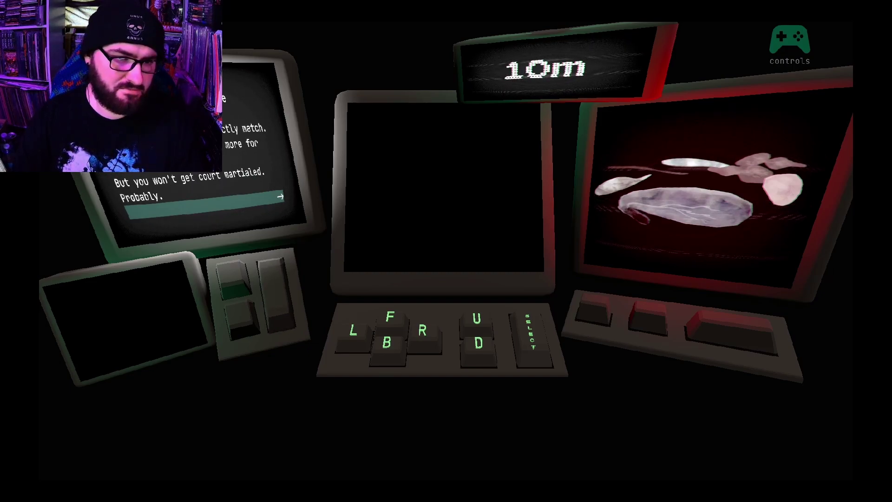
- Ask 'How can I tell if it's anomolous?' and continue until the centre monitor powers on
key("Return")
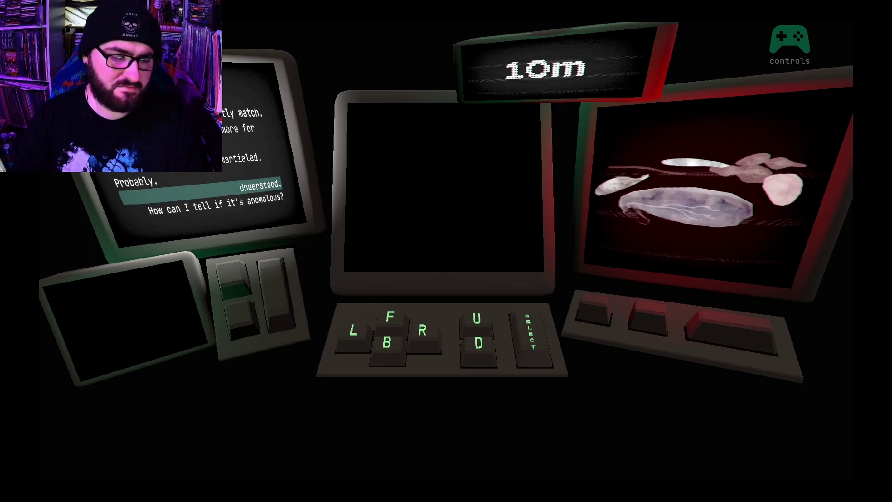
key("Down")
key("Return")
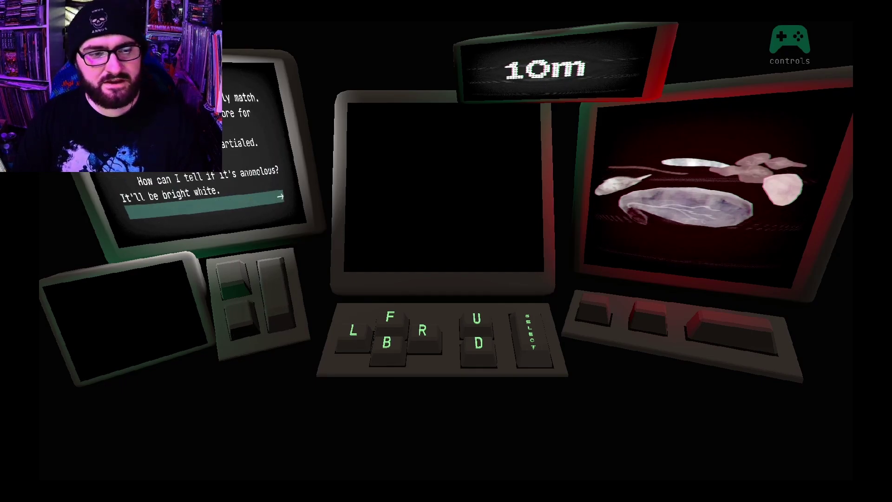
key("Return")
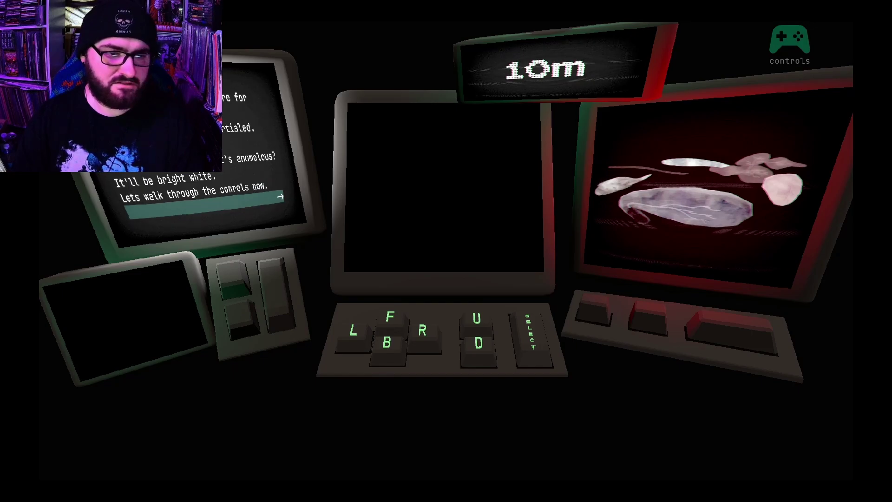
key("Return")
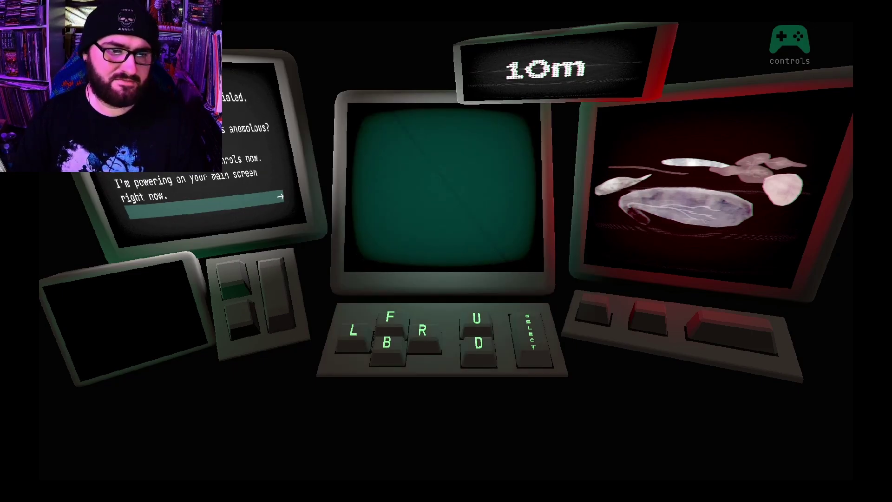
- Continue through the sensor, targeting and collision briefing until 'Go fish.' unlocks the controls
key("Return")
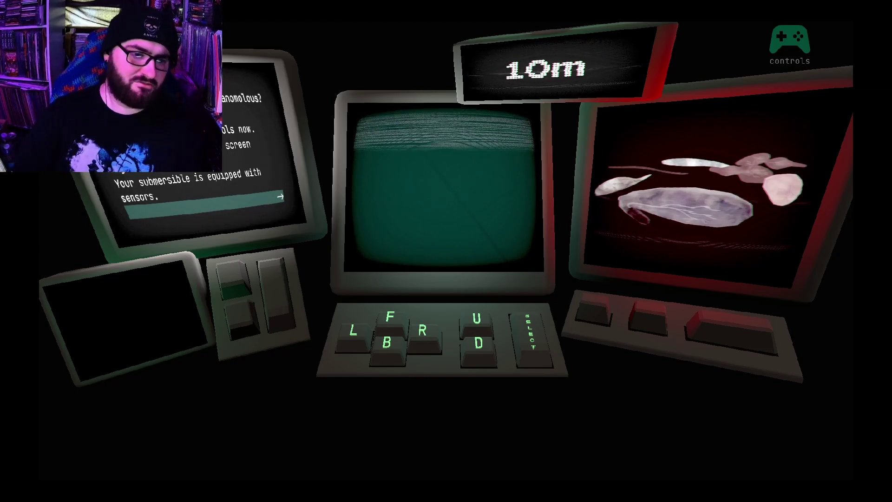
key("Return")
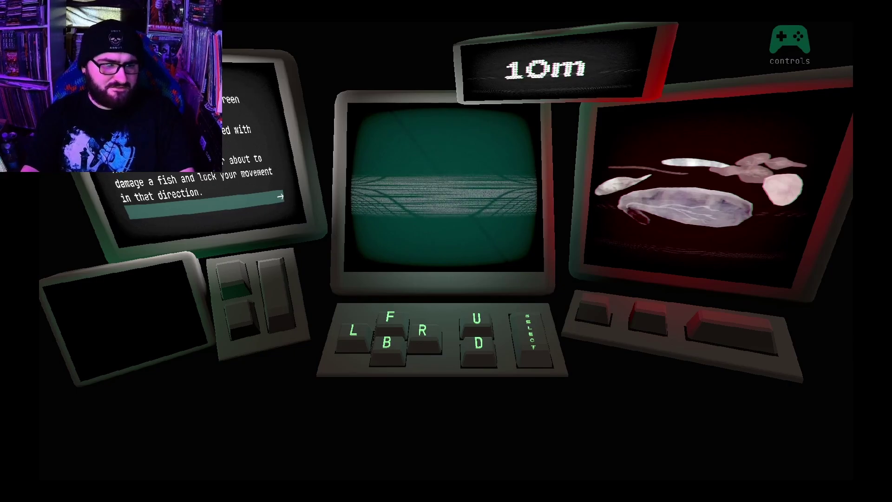
key("Return")
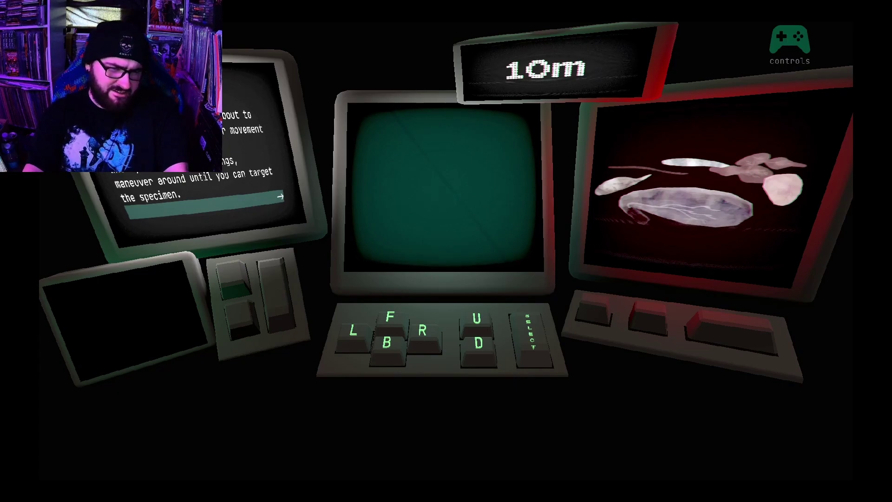
key("Return")
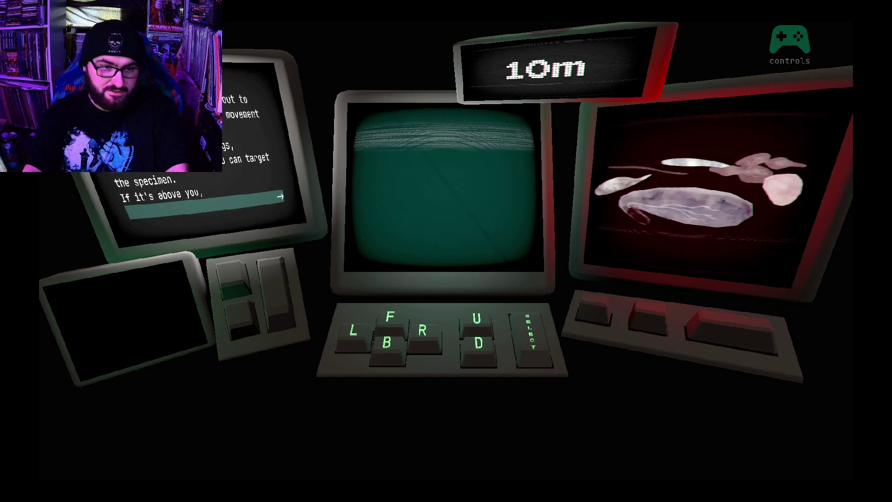
key("Return")
key("Return")
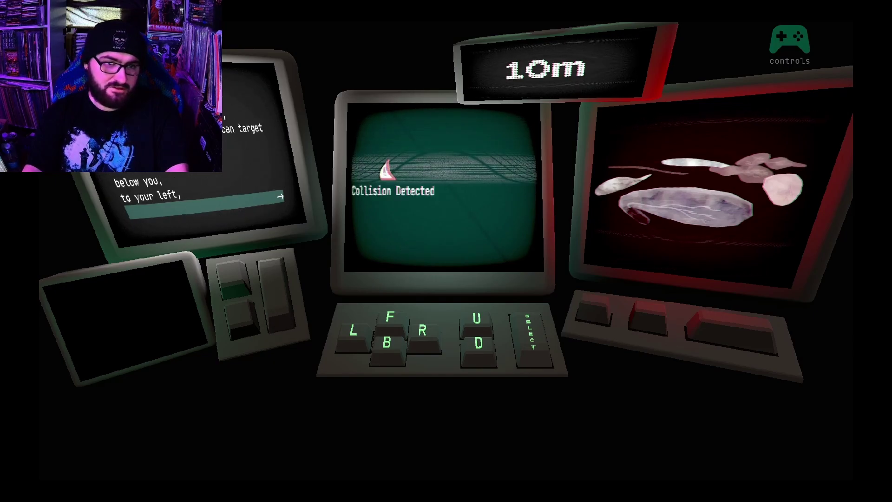
key("Return")
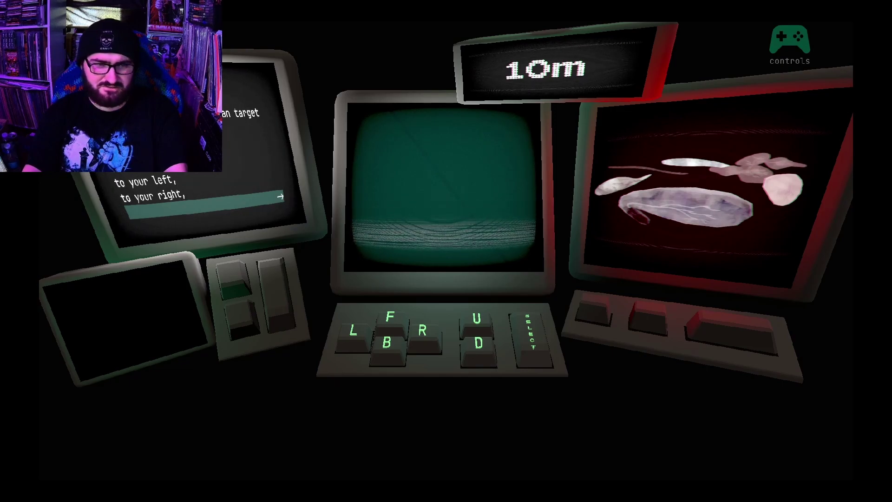
key("Return")
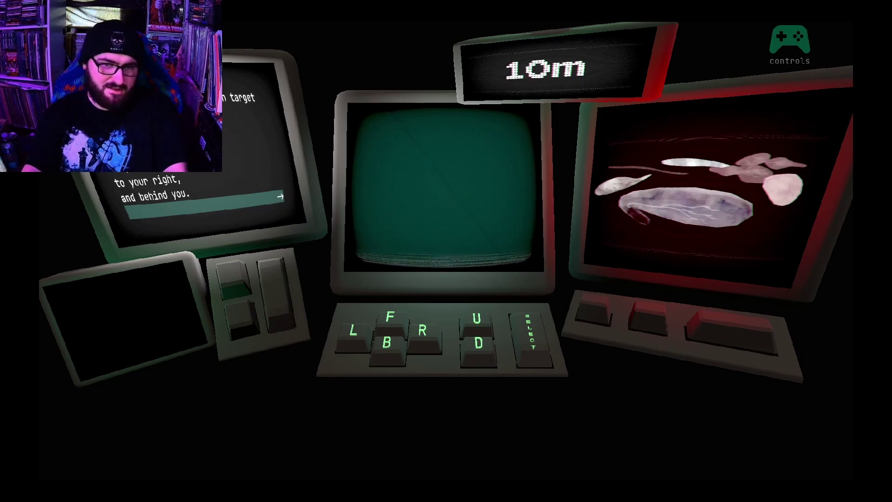
key("Return")
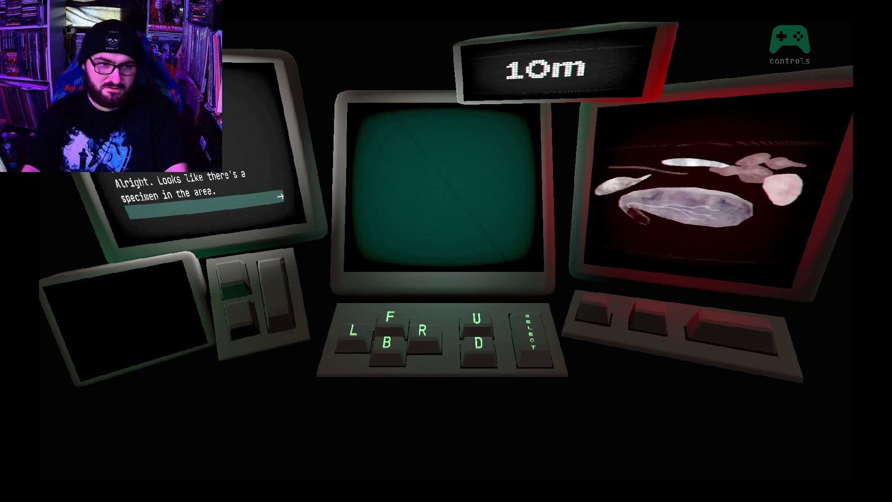
key("Return")
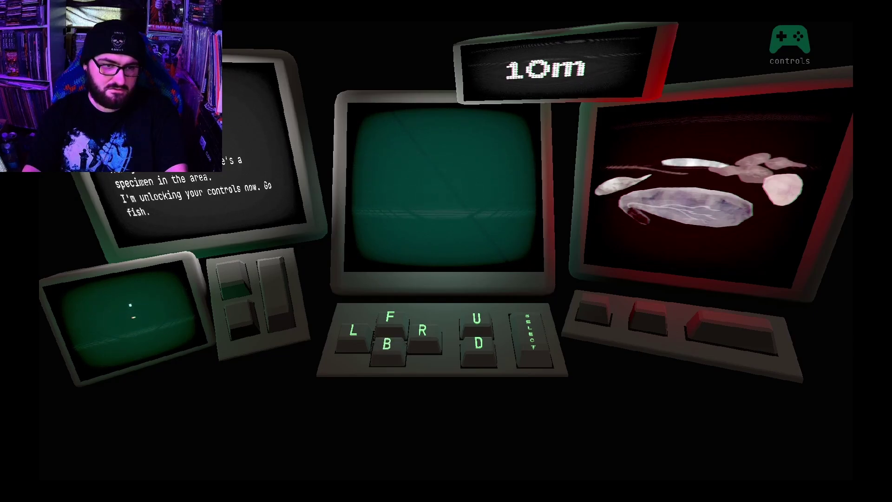
- Steer right, left, back and up until the spiny fish appears, then check the controls help
key("Right")
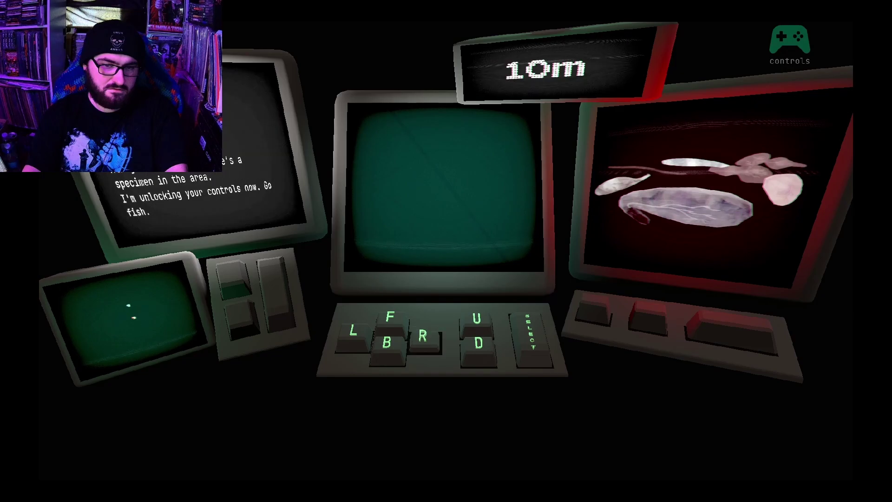
key("Right")
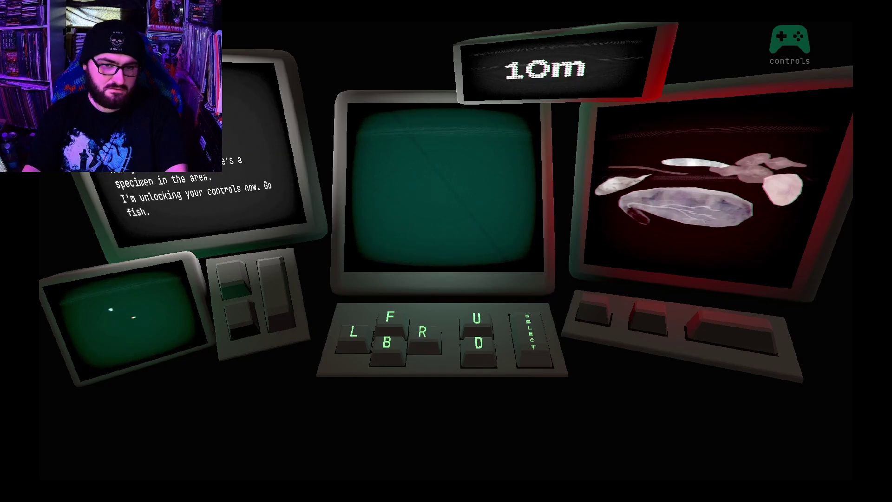
key("Left")
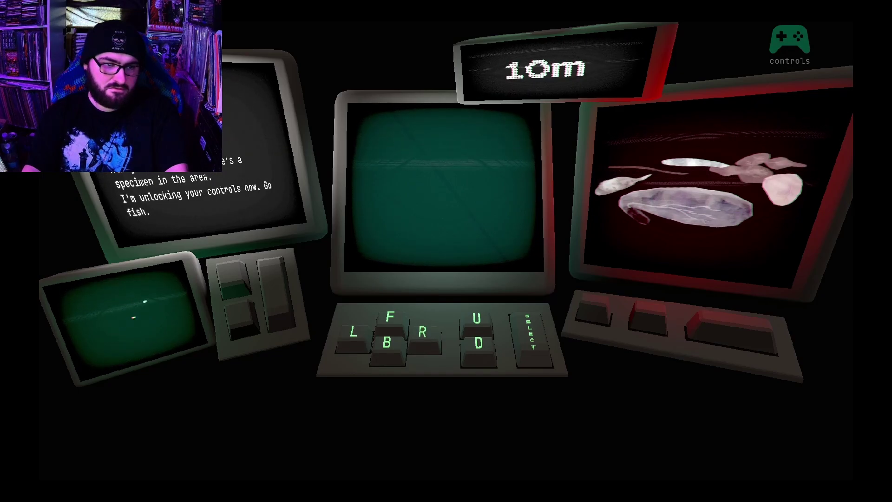
key("Down")
key("Down")
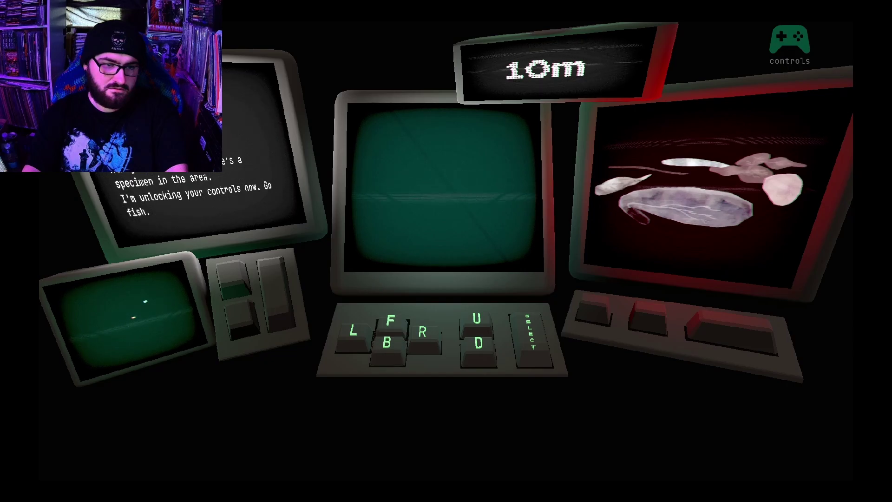
key("Right")
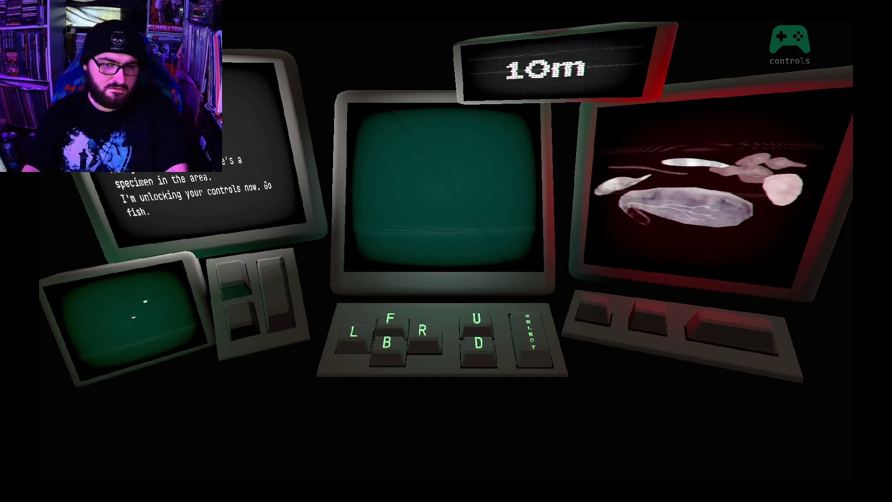
key("Right")
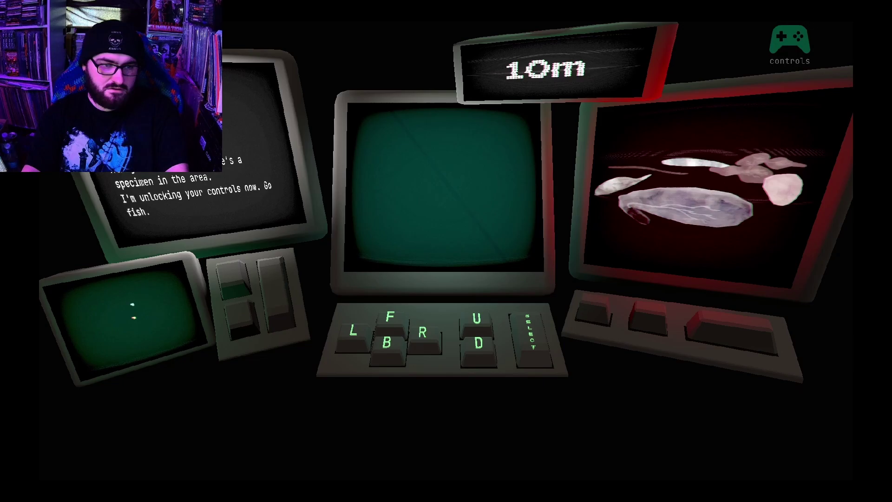
key("Up")
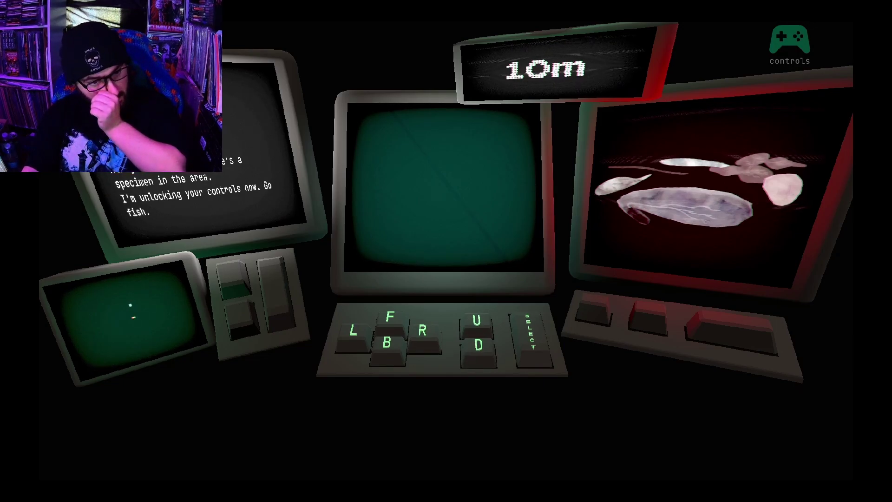
key("Up")
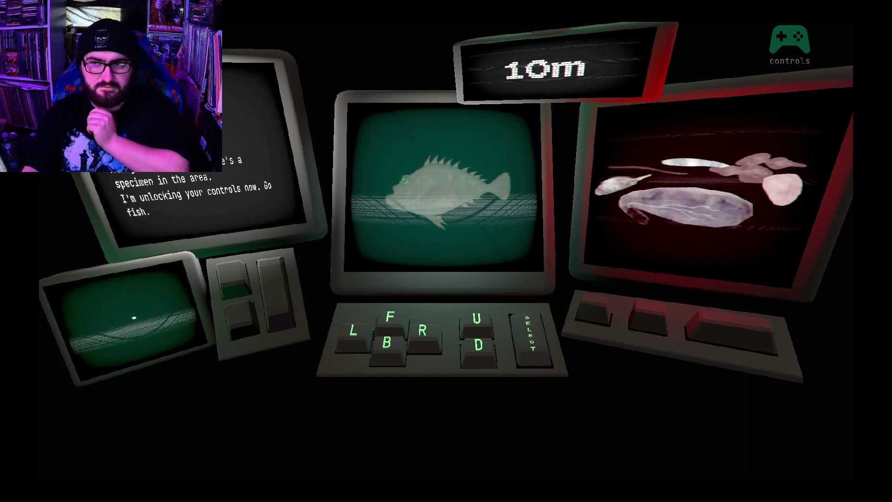
key("Escape")
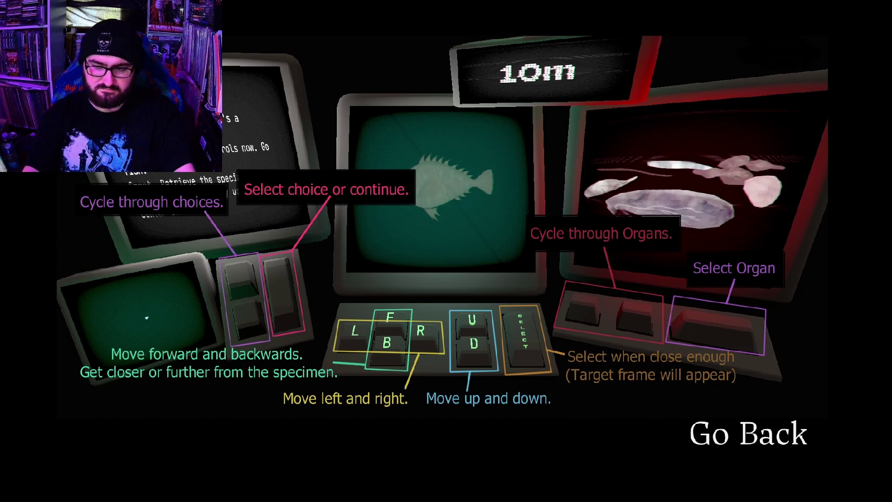
key("Return")
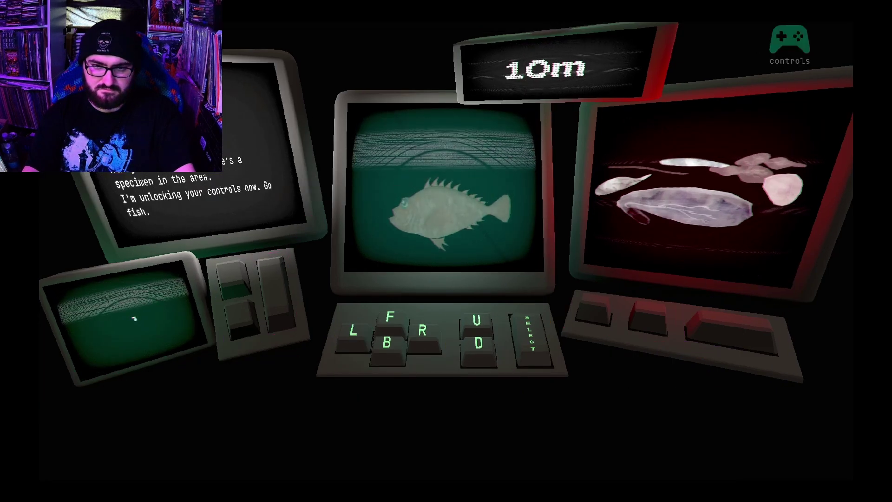
- Approach and retrieve the first fish, then identify it by selecting the matching organ
key("w")
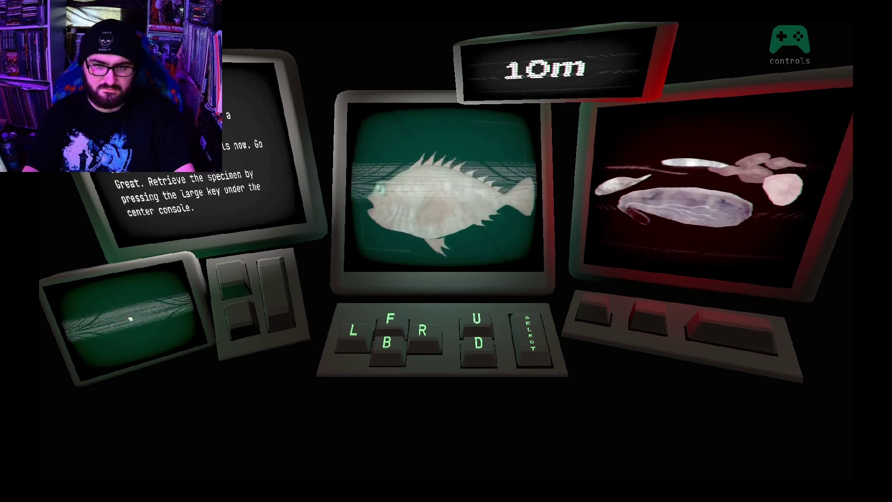
key("space")
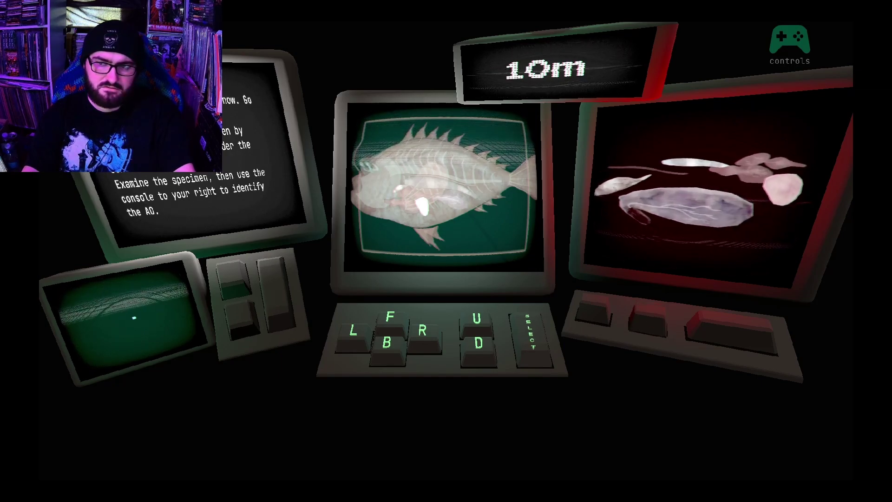
key("Escape")
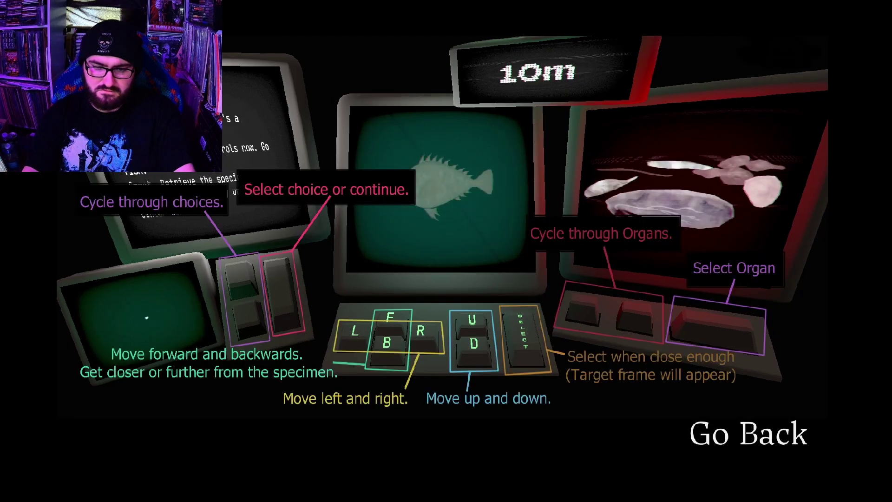
key("Escape")
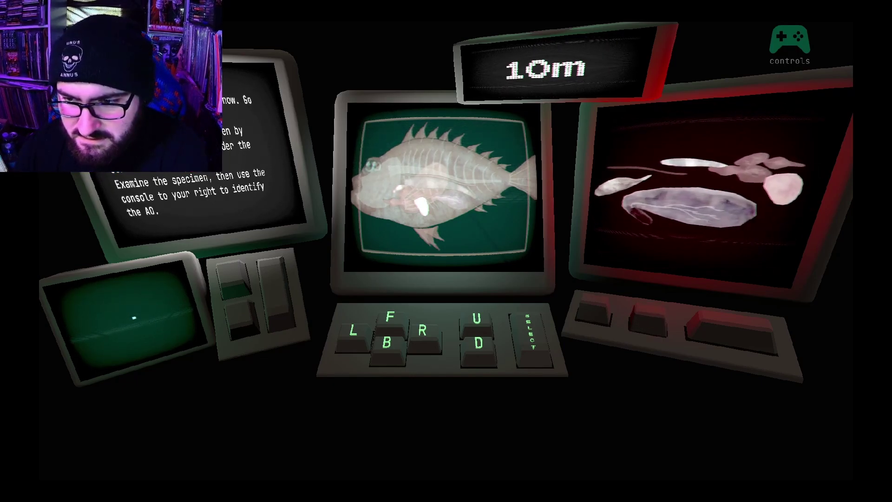
key("Right")
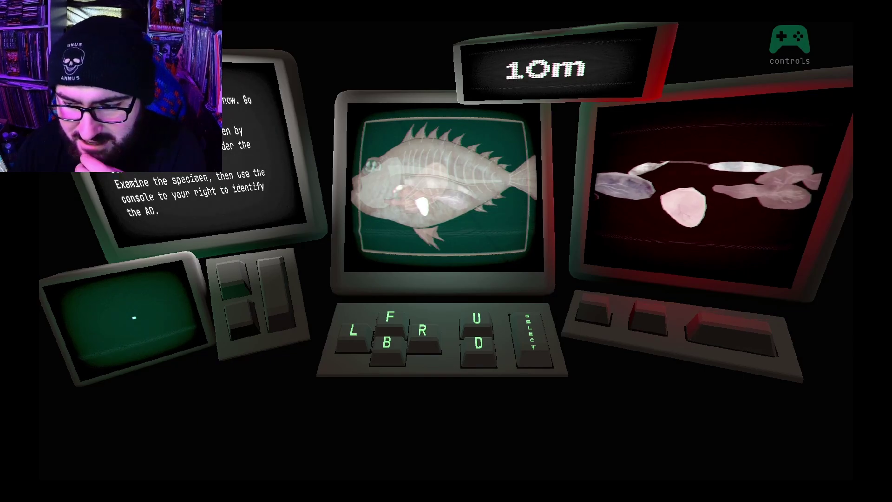
key("Return")
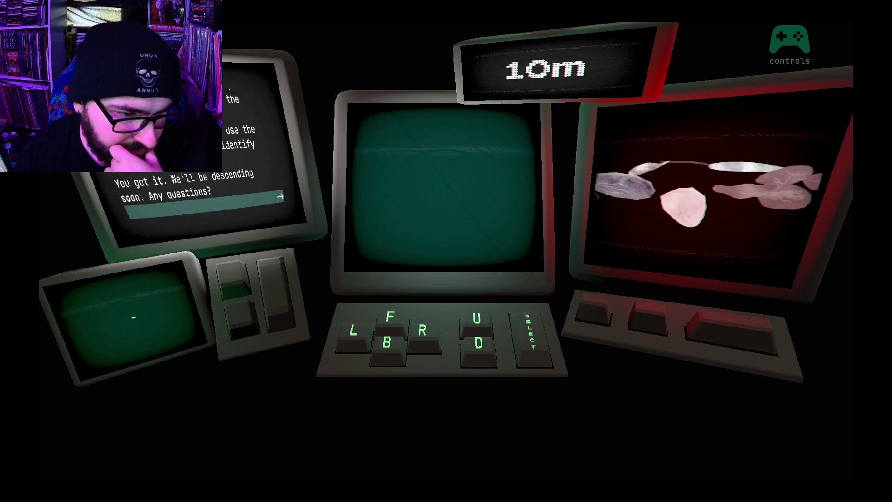
- Ask whether this relates to the missing warhead and continue the descent to 200m
key("Return")
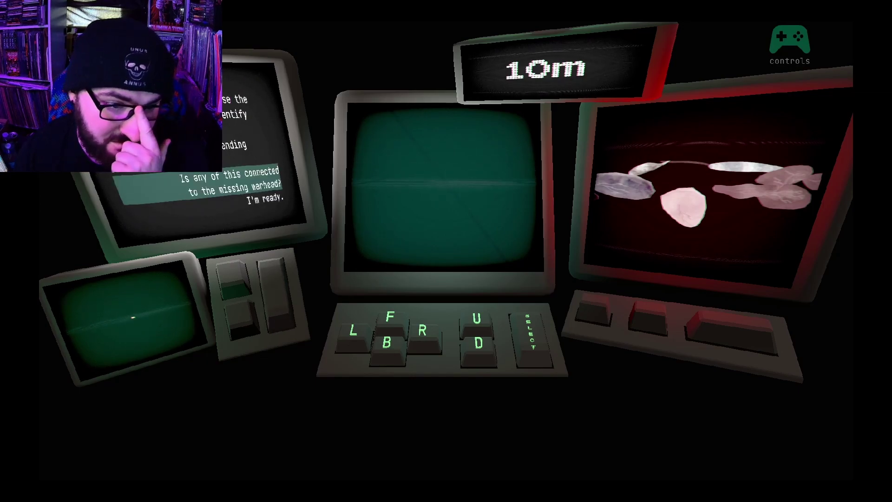
key("Return")
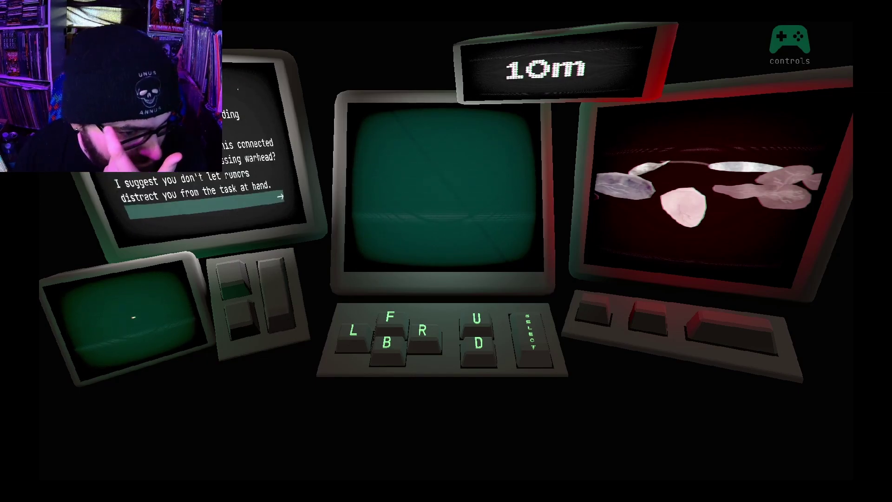
key("Return")
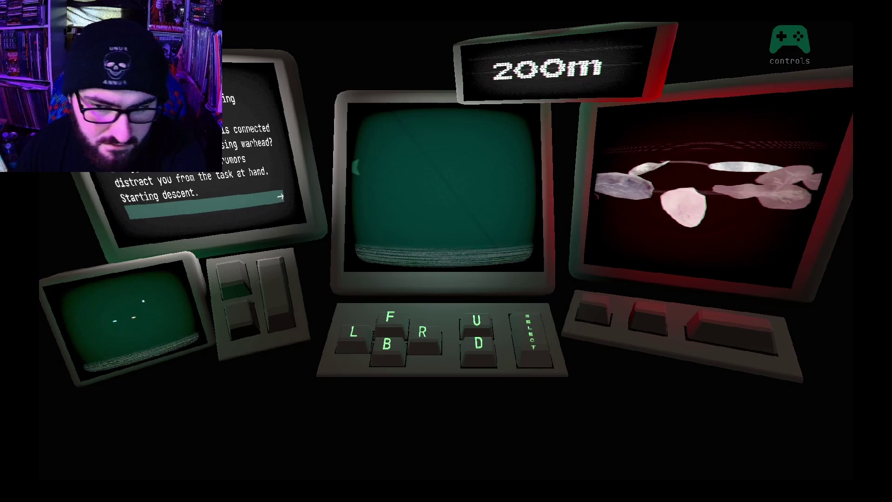
- Move forward and down to capture the 200m fish, then retrieve the shark
key("w")
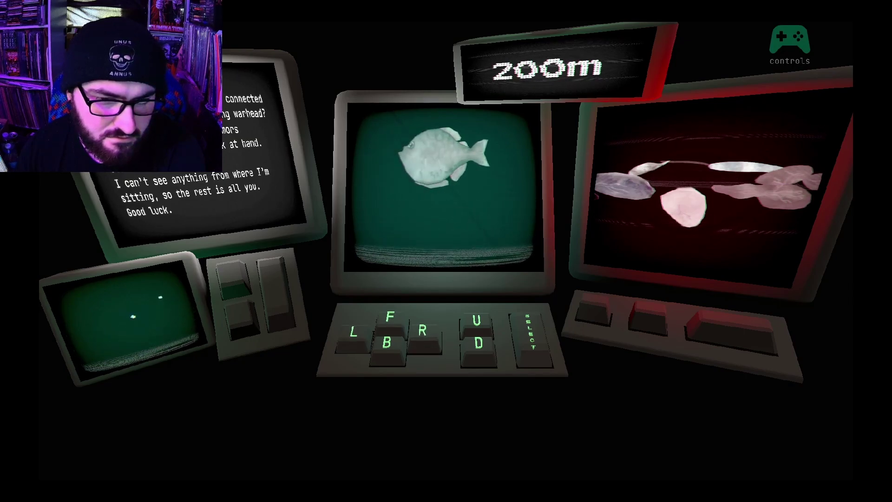
key("Down")
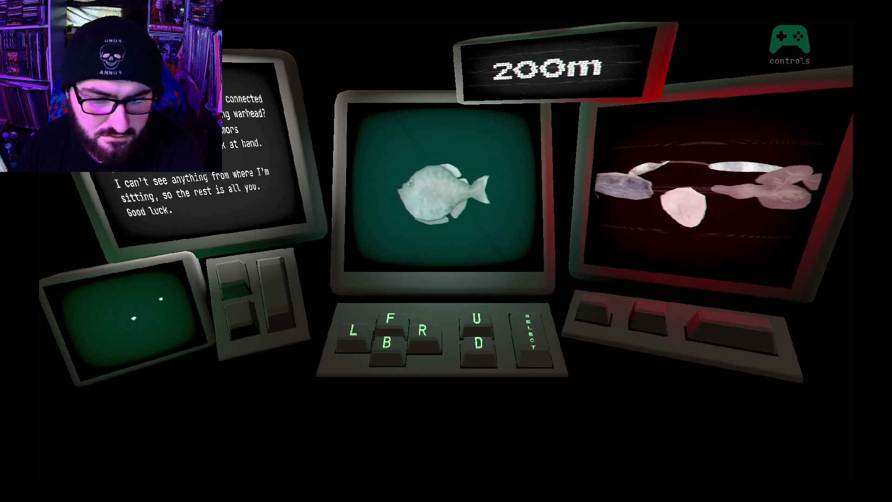
key("space")
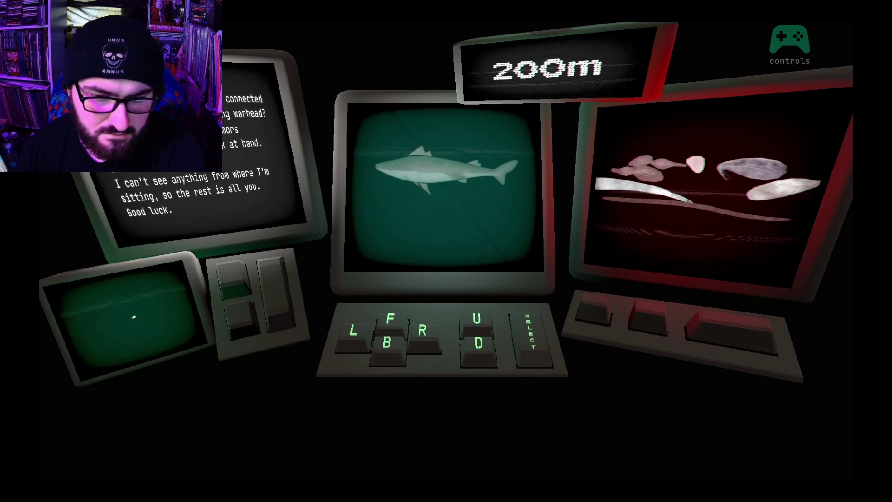
key("Return")
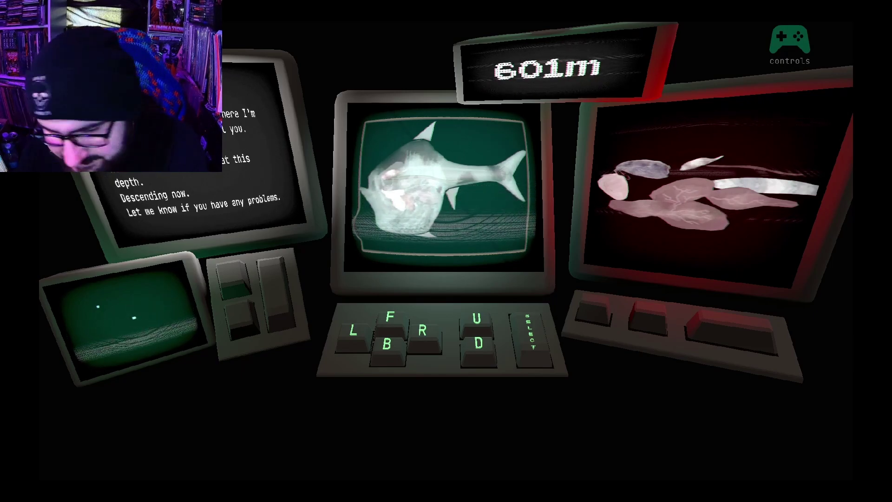
- Submit the matching organ to identify the specimen at 601m
key("Return")
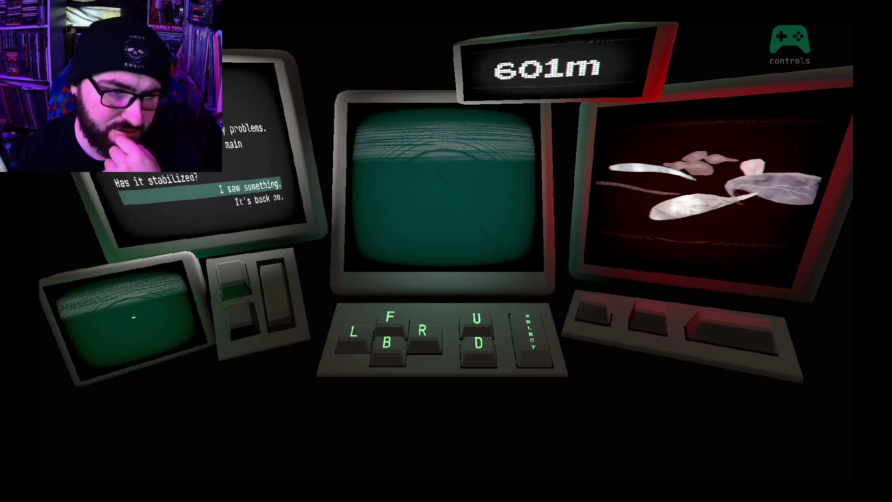
- Reply 'I saw something.' and continue the dialogue to resume descending
key("Return")
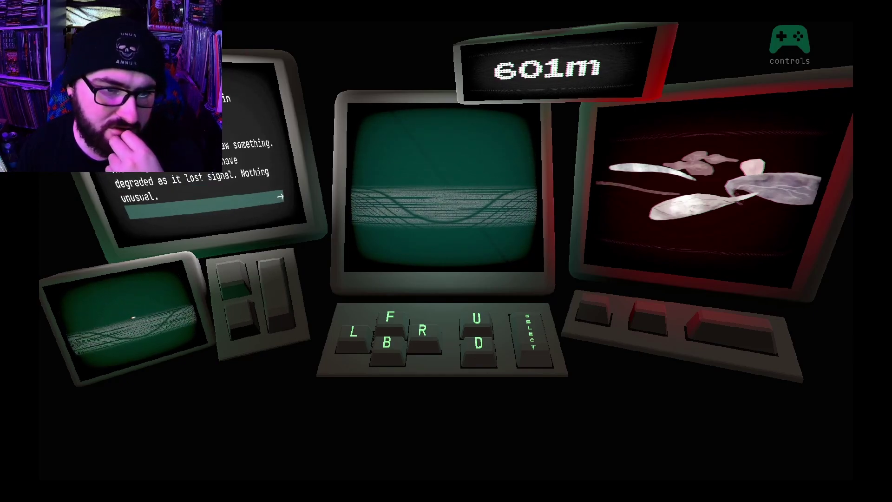
key("Return")
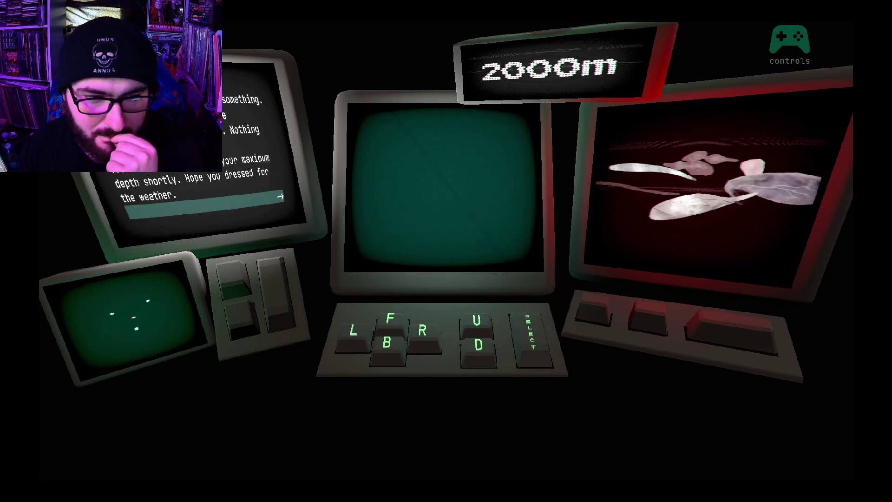
- Finish the 2000m briefing, then move the submersible back and down
key("Return")
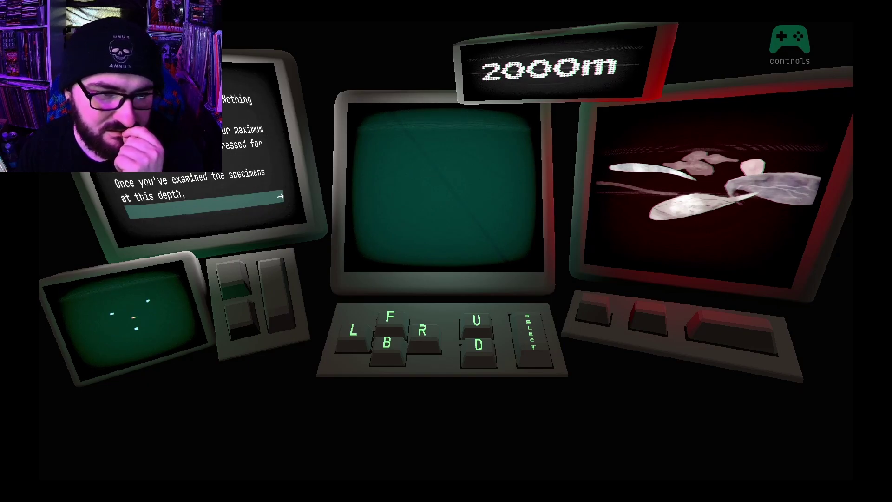
key("Return")
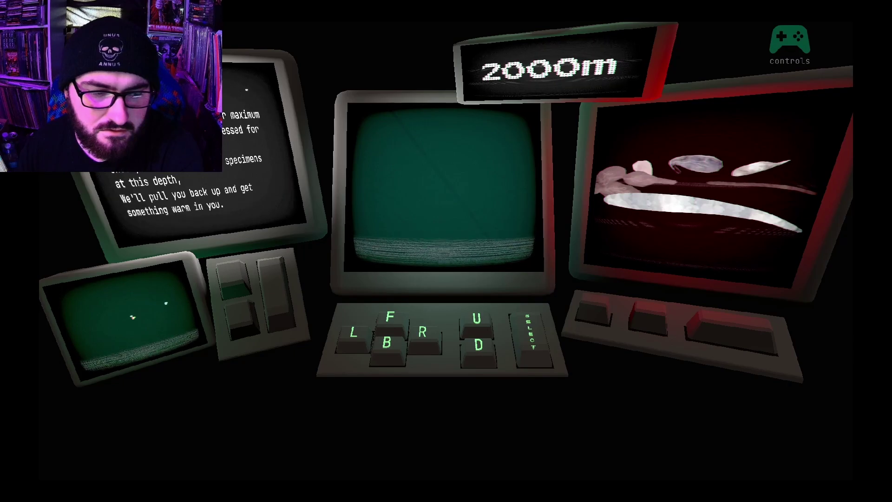
key("s")
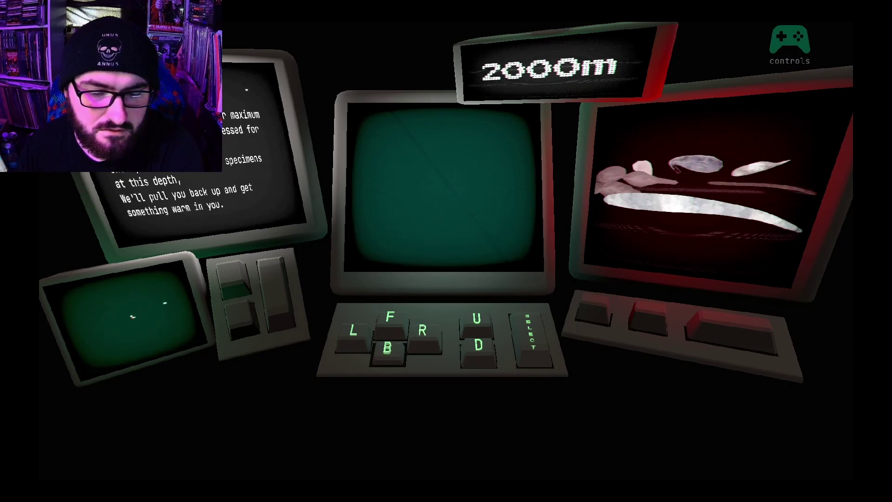
key("Down")
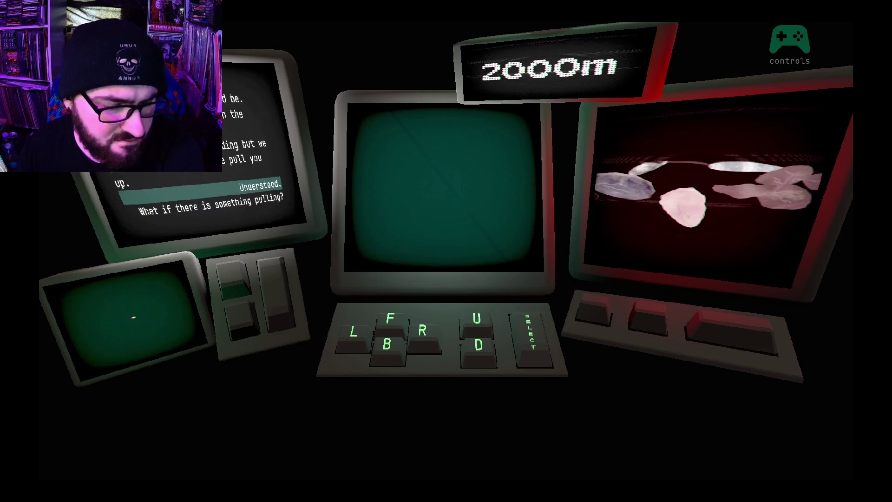
- Reply 'Understood.' to mission control and sink to 7000m
key("Down")
key("Return")
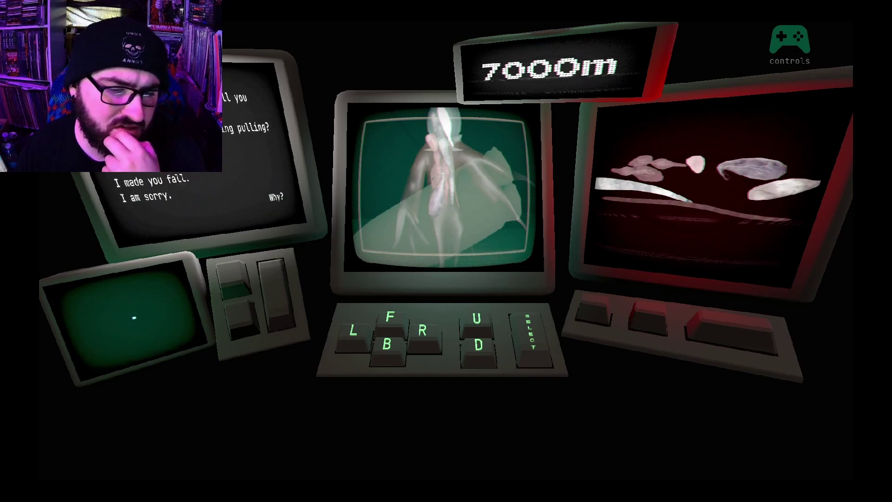
- Ask the creature 'Why?' and hear how the bomb's energy is renewed
key("Return")
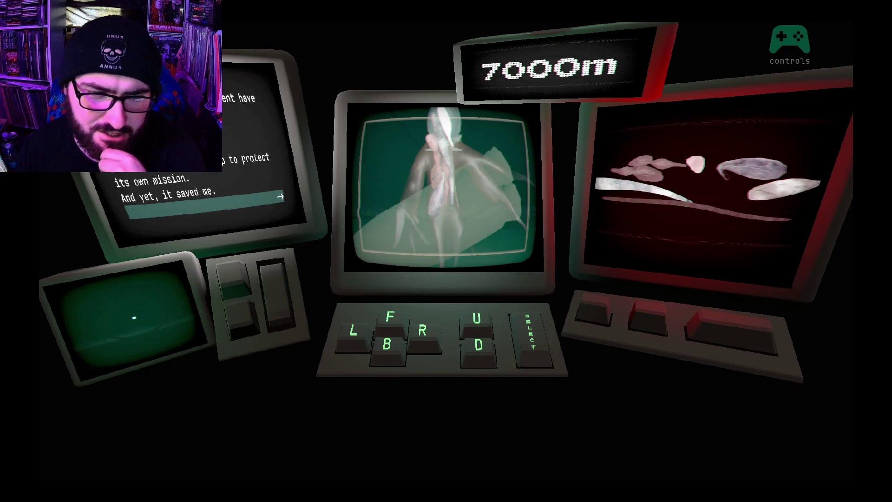
key("Return")
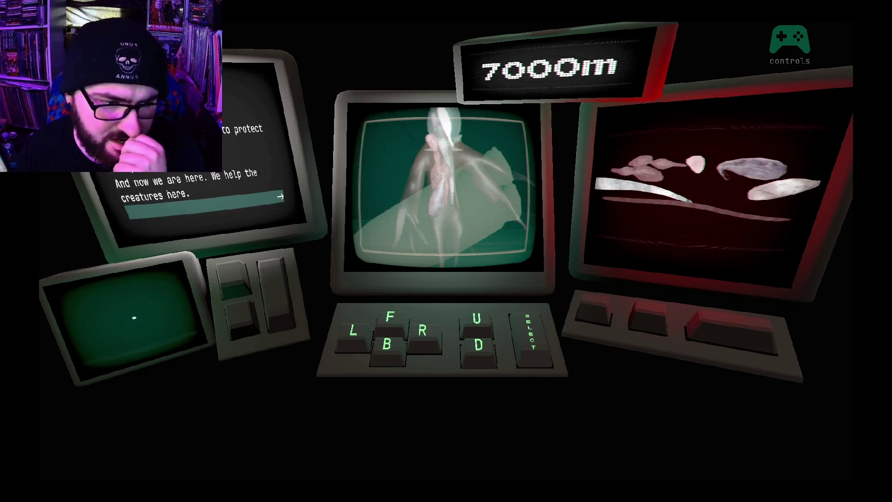
key("Return")
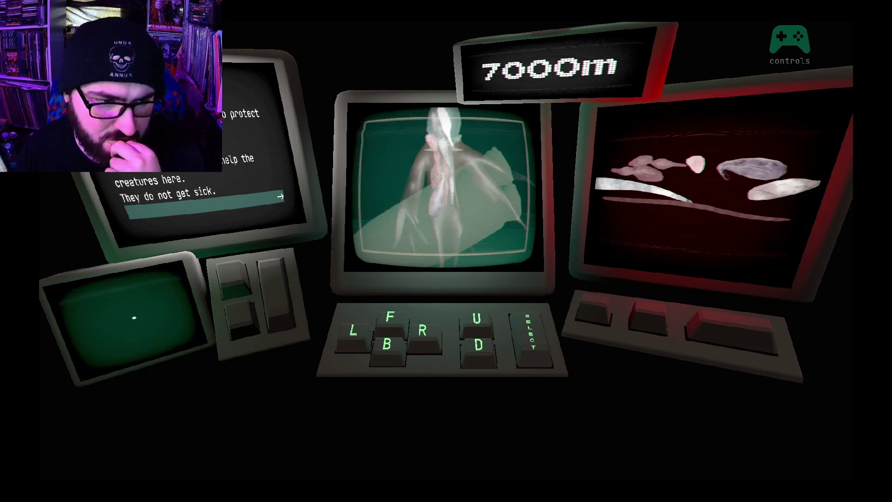
key("Return")
key("Return")
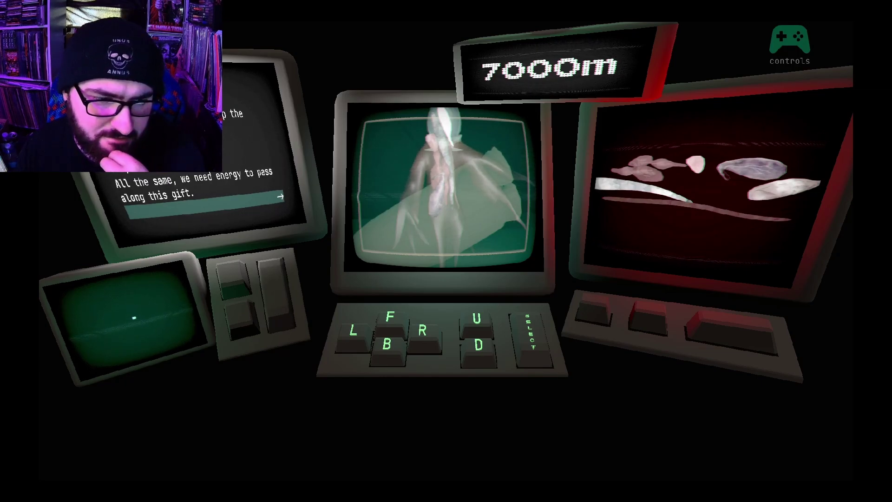
key("Return")
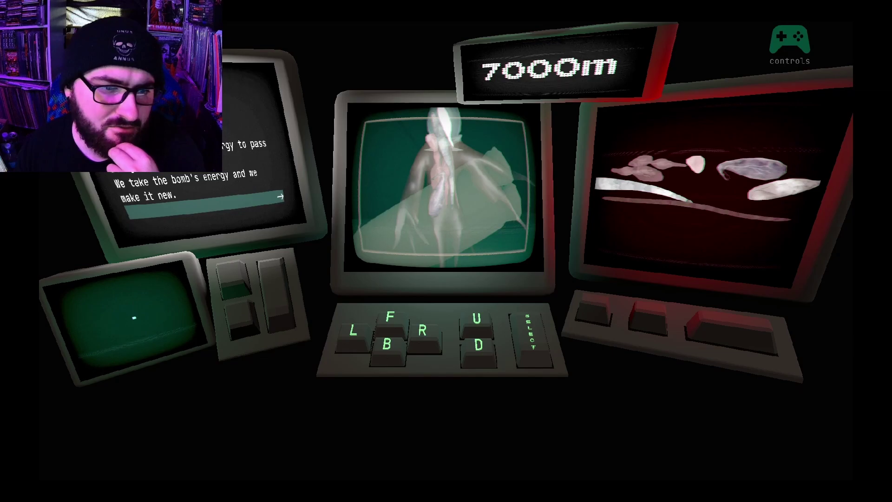
key("Return")
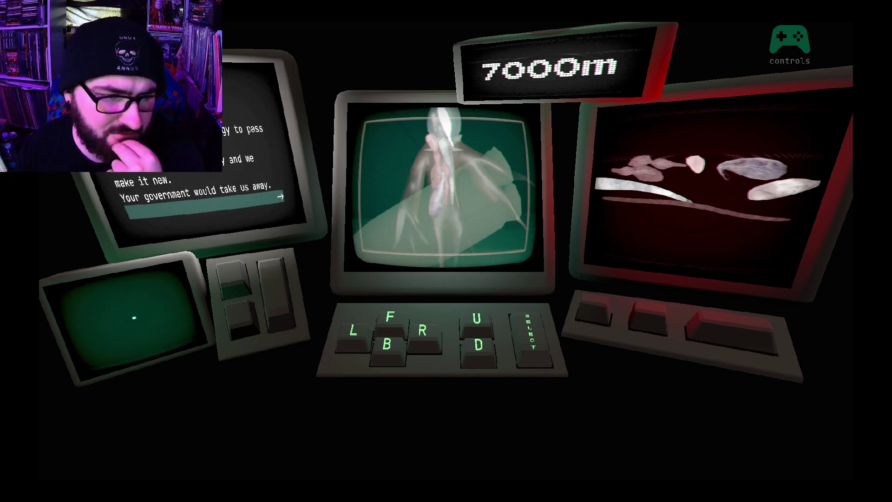
- Hear the creature's lines about engineers and retrieval submarines, up to its apology
key("Return")
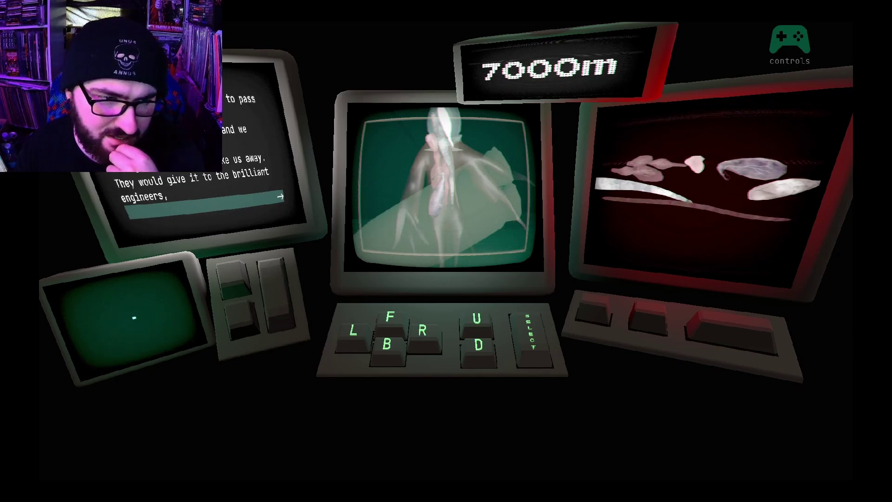
key("Return")
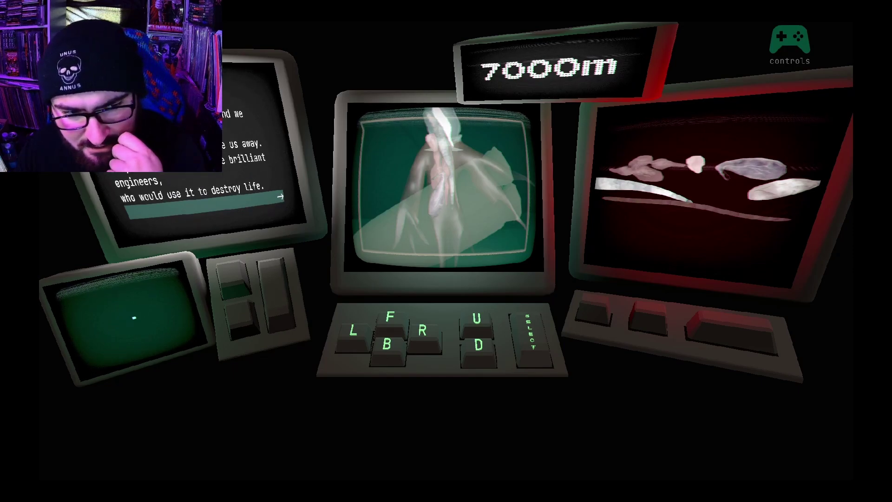
key("Return")
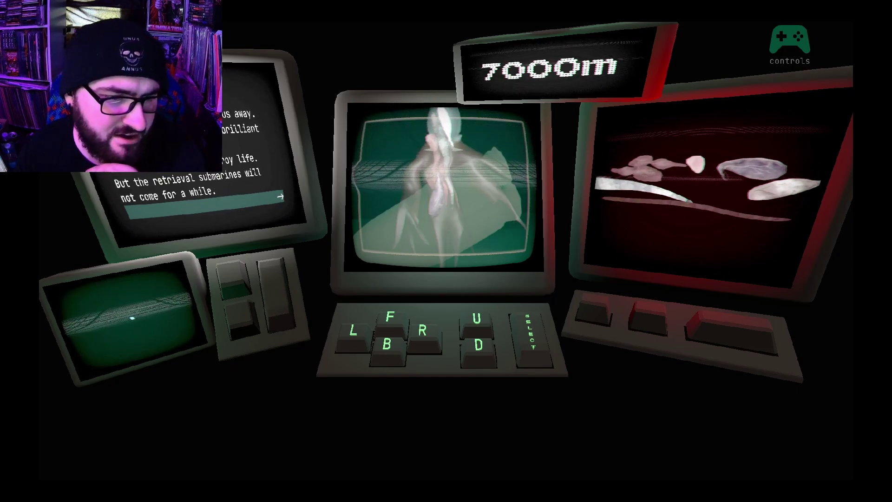
key("Return")
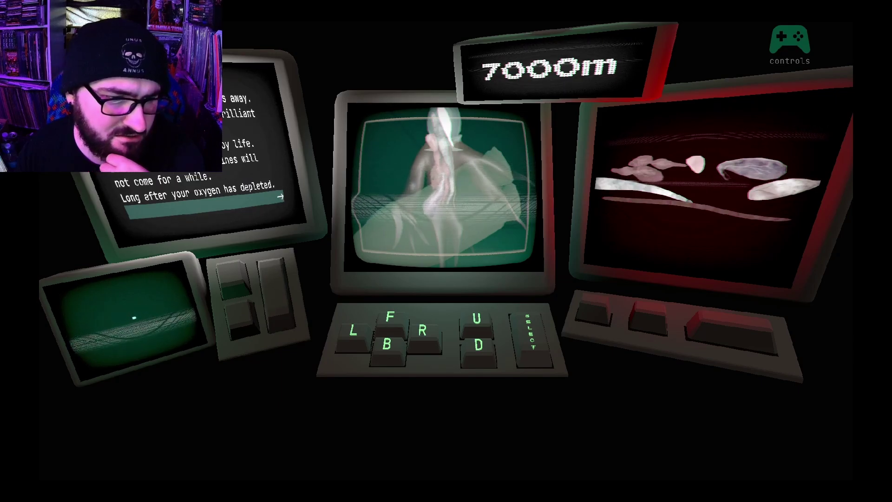
key("Return")
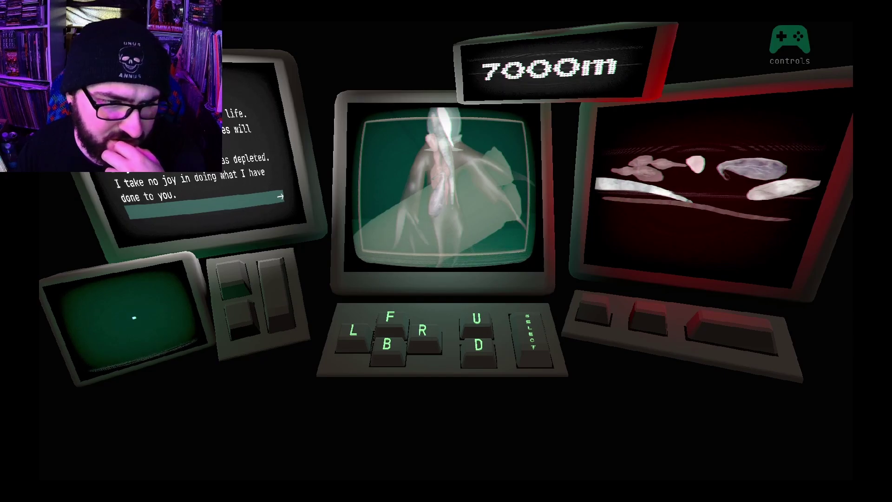
- Reply 'You've killed me.', then accept the creature's offer with 'Make me like you.'
key("Return")
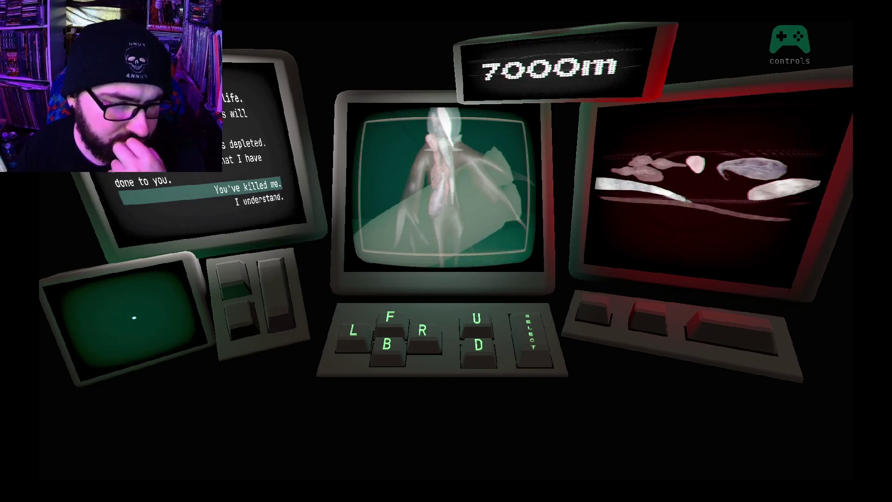
key("Return")
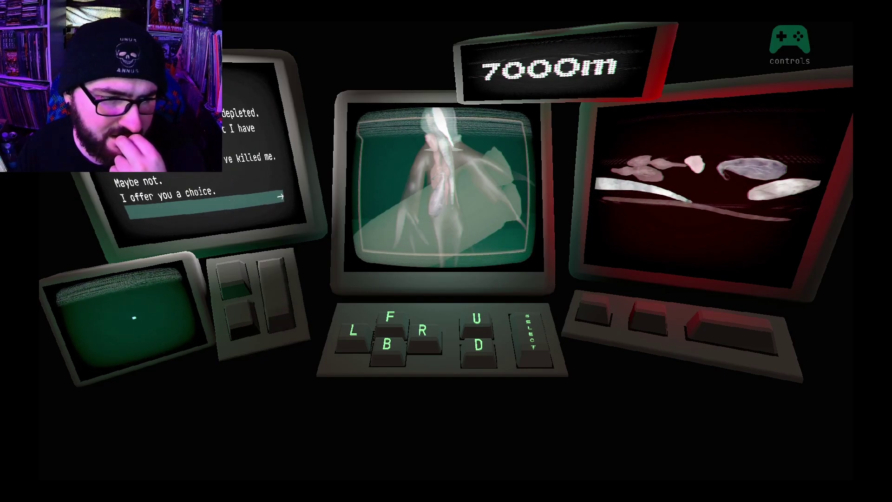
key("Return")
key("Return")
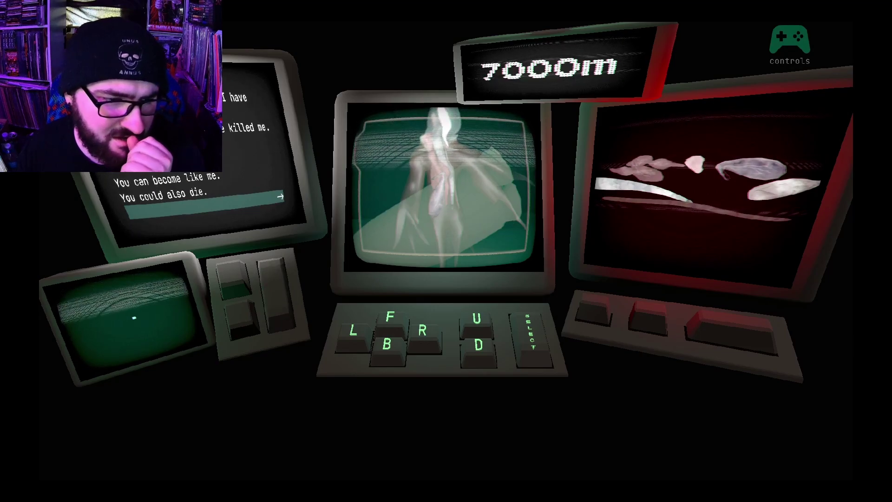
key("Return")
key("Return")
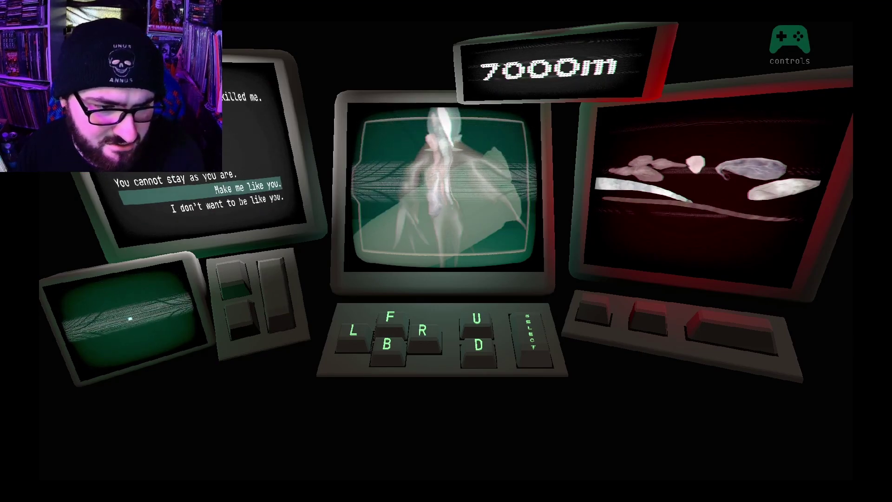
key("Return")
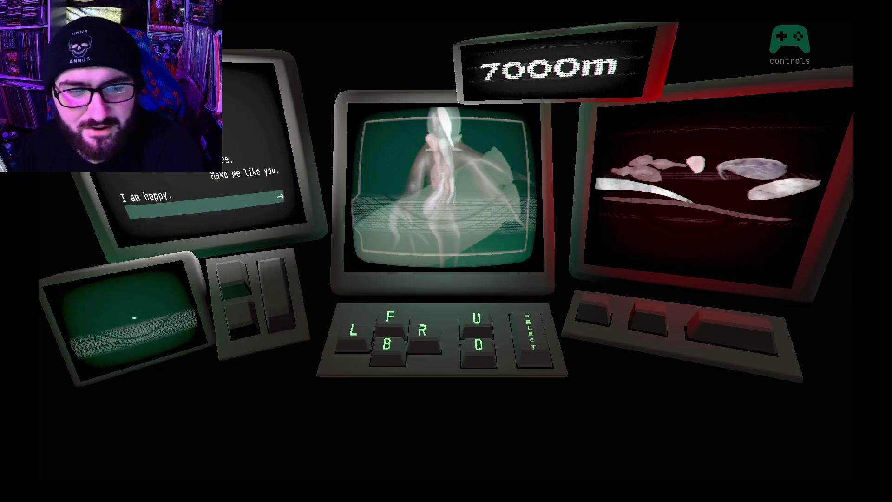
key("Return")
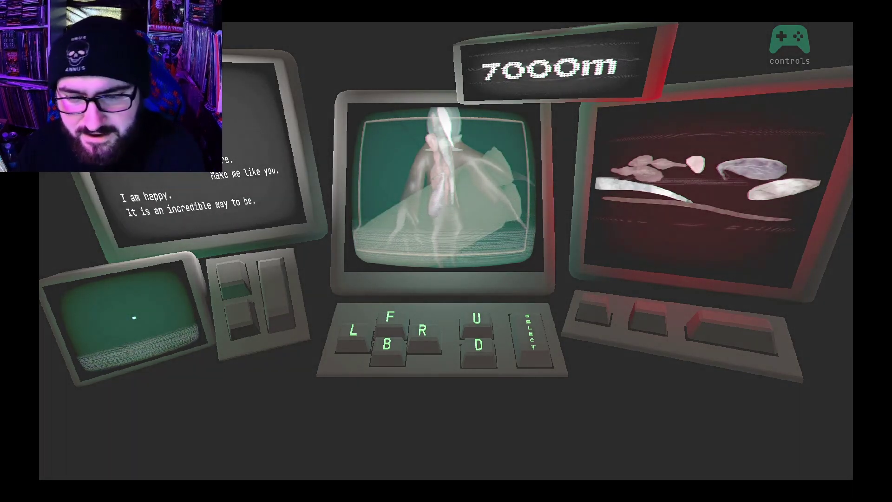